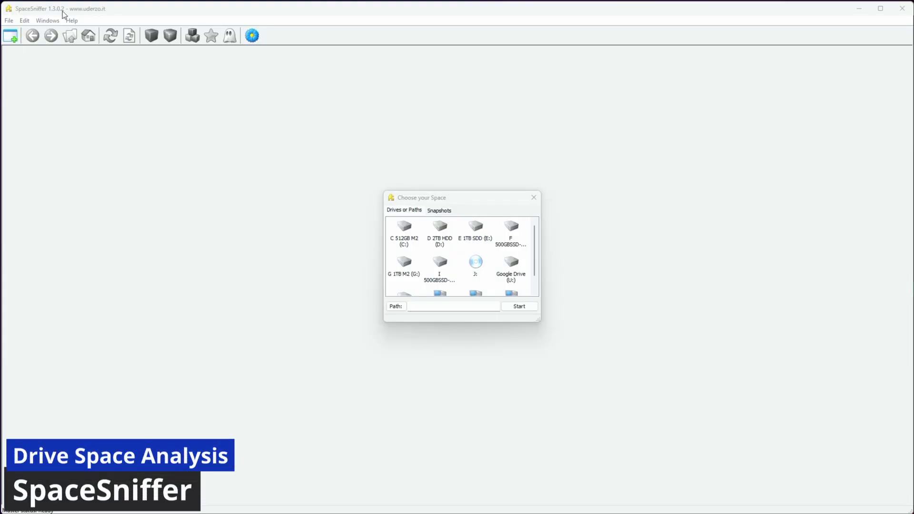
# Step: Select the Y: drive in SpaceSniffer's drive list and start scanning it
pyautogui.scroll(-1, 500, 280)
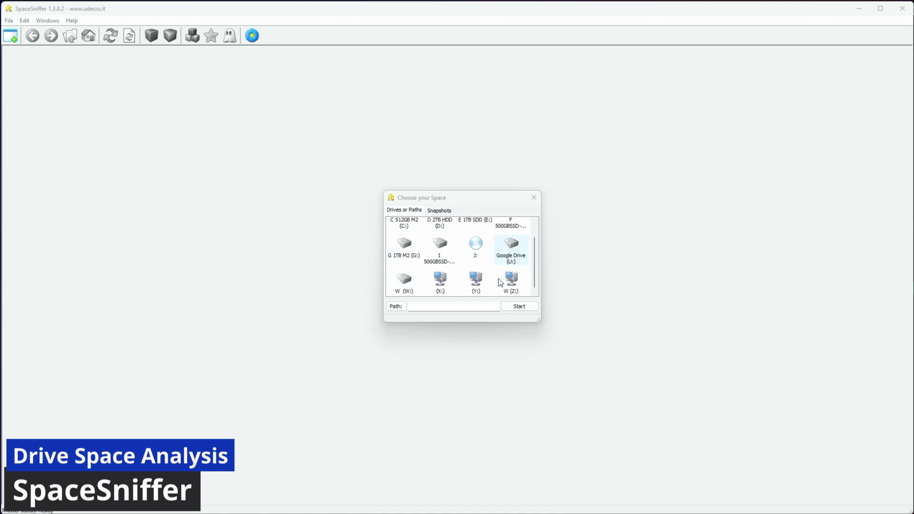
pyautogui.click(483, 288)
pyautogui.doubleClick(479, 285)
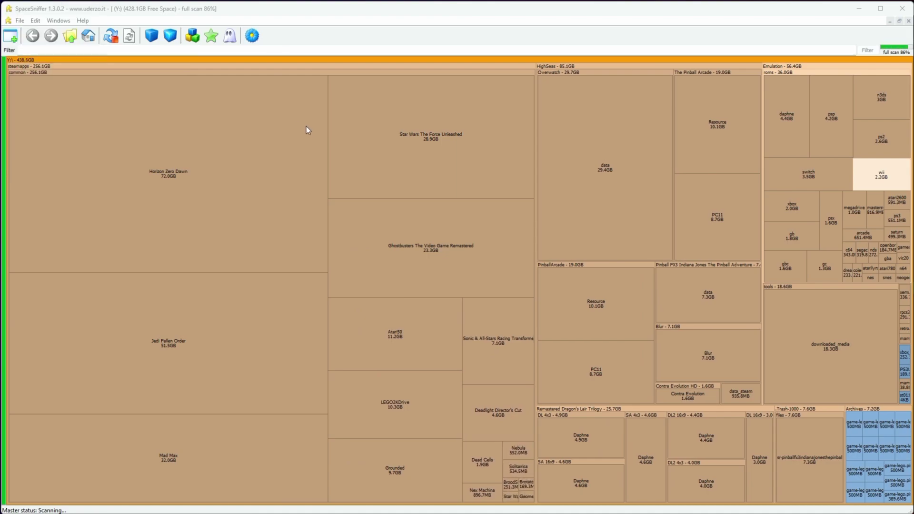
# Step: Peek into the Horizon Zero Dawn, Force Unleashed, LevelPacks, Mad Max, Overwatch and Jedi Fallen Order tiles
pyautogui.click(227, 174)
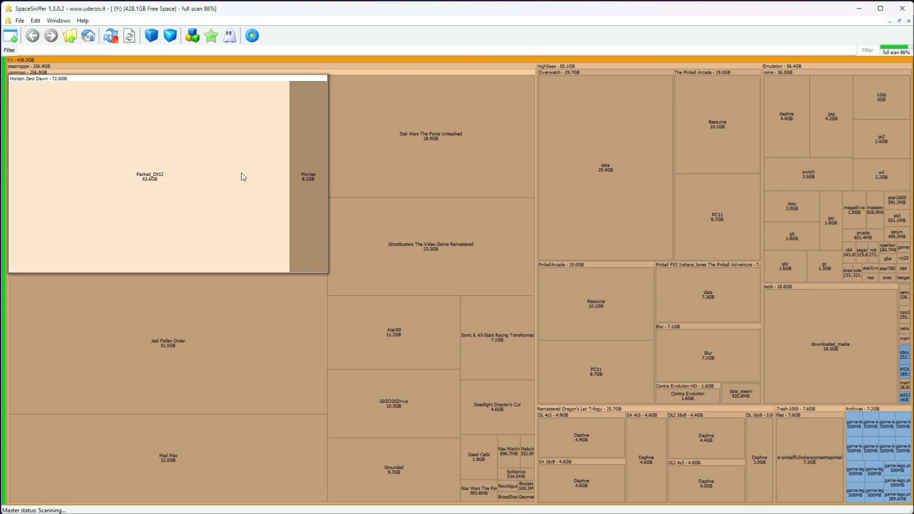
pyautogui.click(352, 179)
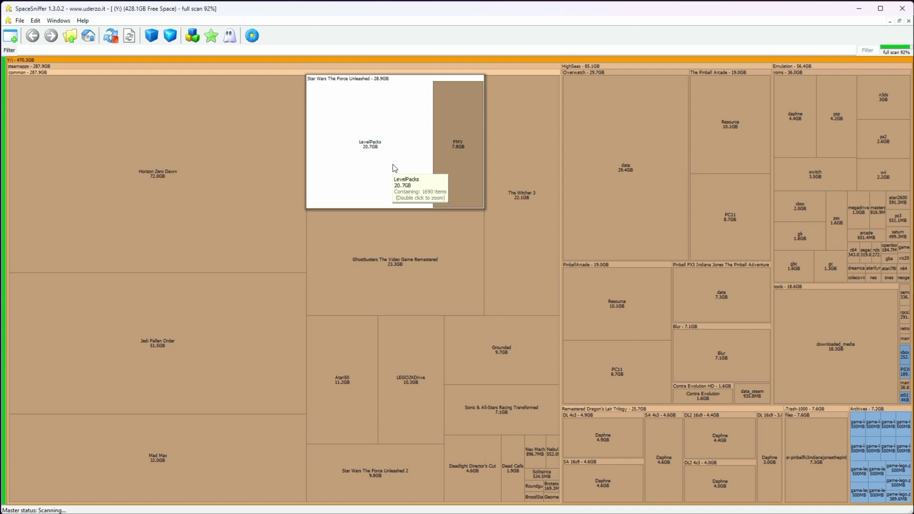
pyautogui.click(398, 251)
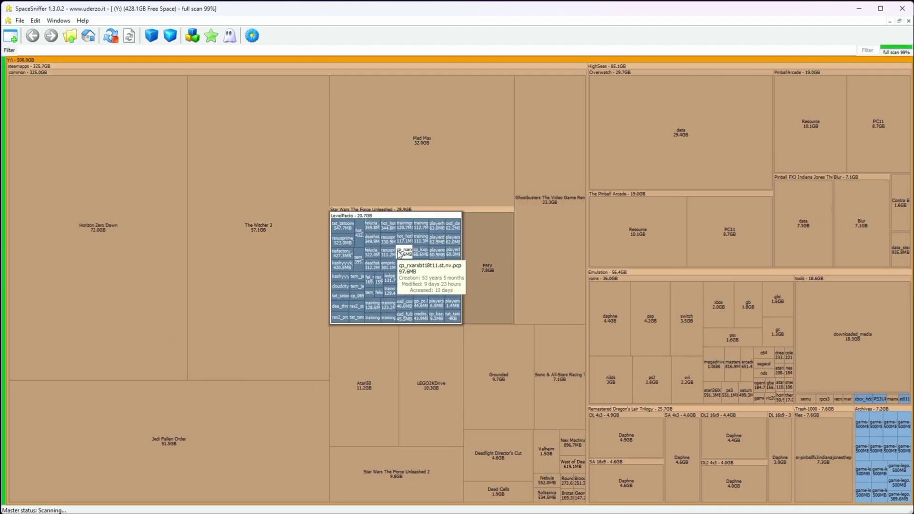
pyautogui.click(401, 200)
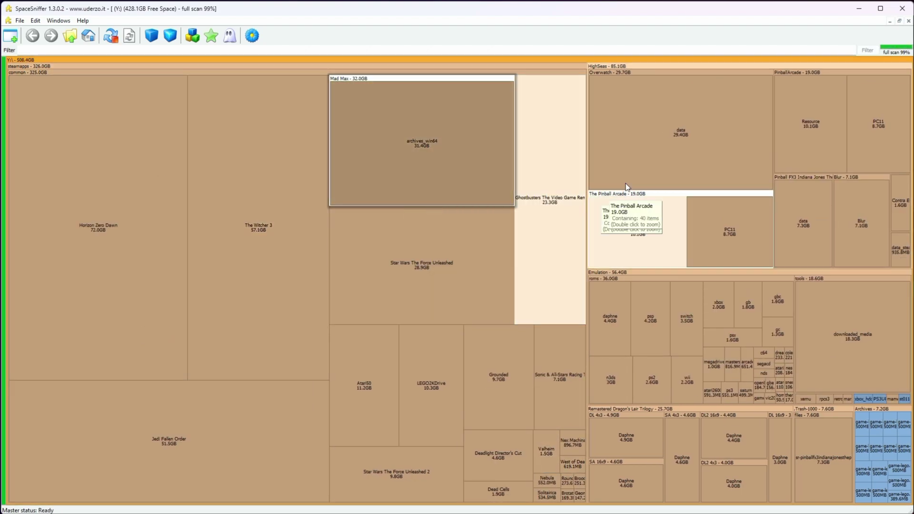
pyautogui.click(689, 156)
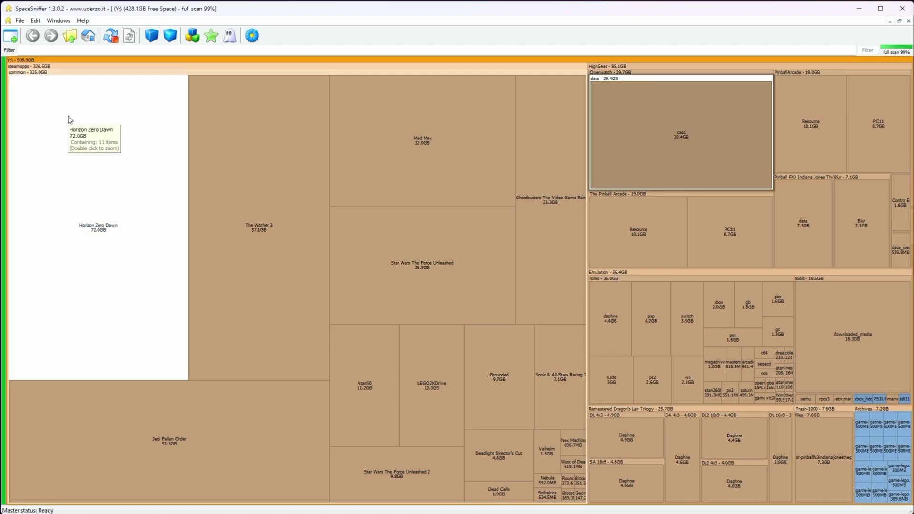
pyautogui.click(69, 119)
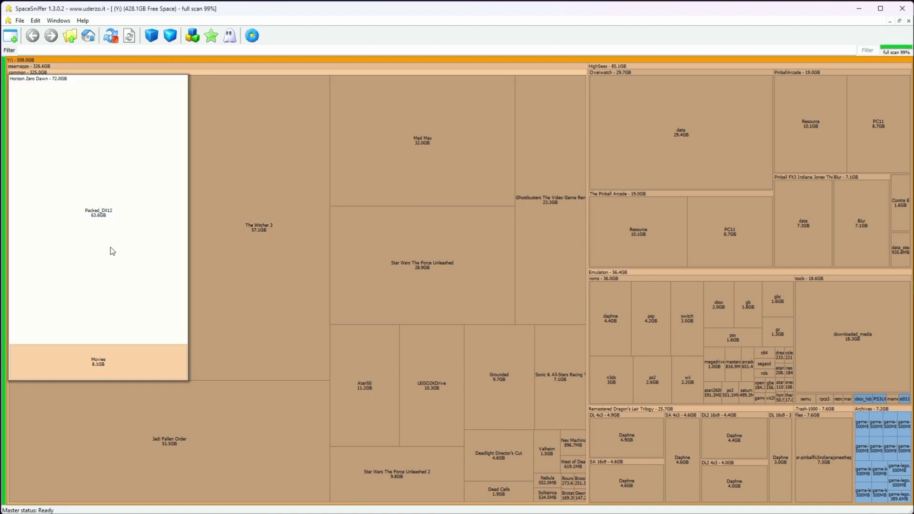
pyautogui.click(240, 453)
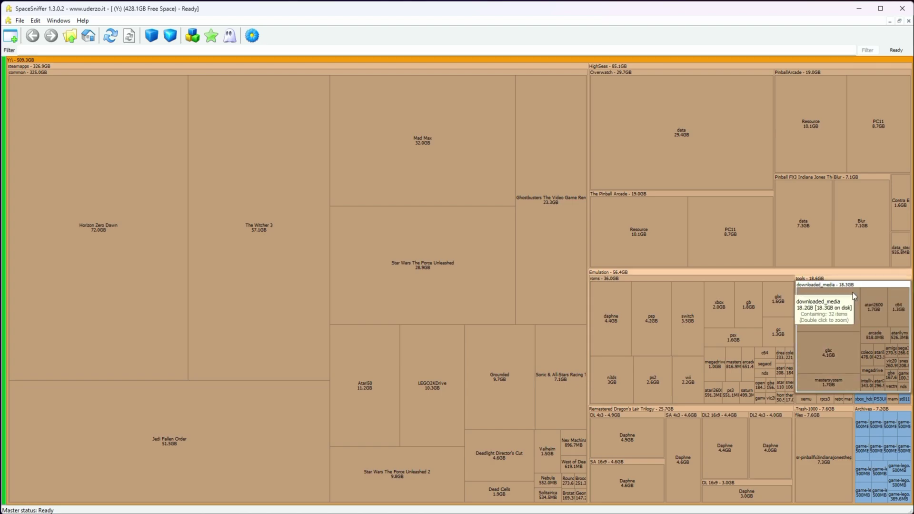
# Step: Zoom the treemap into downloaded_media and then into its videos folder
pyautogui.doubleClick(853, 285)
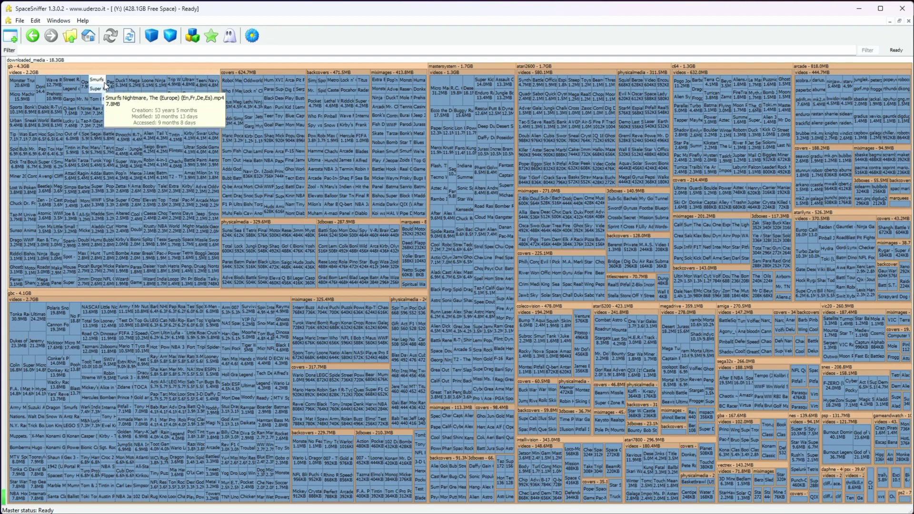
pyautogui.doubleClick(103, 73)
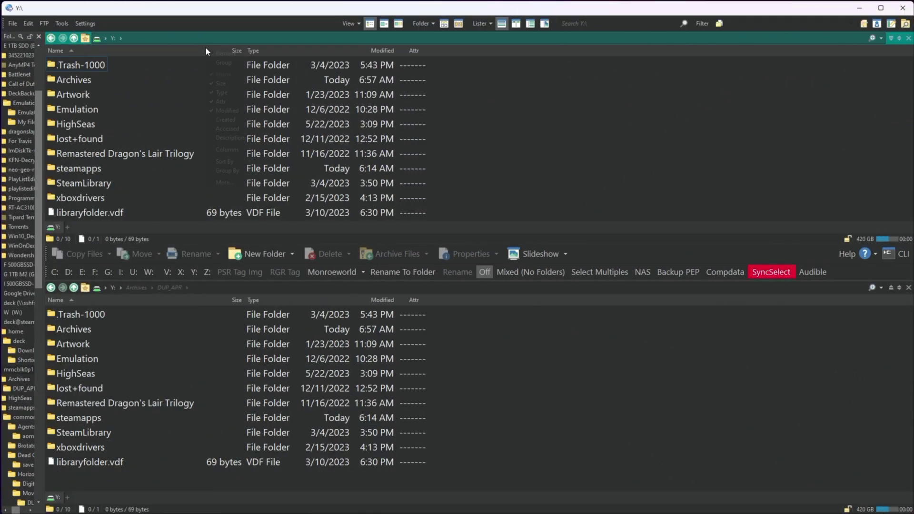
# Step: Enable Get folder sizes in Folder Options and sort the Y:\ listing by size, largest first
pyautogui.rightClick(205, 47)
pyautogui.click(224, 185)
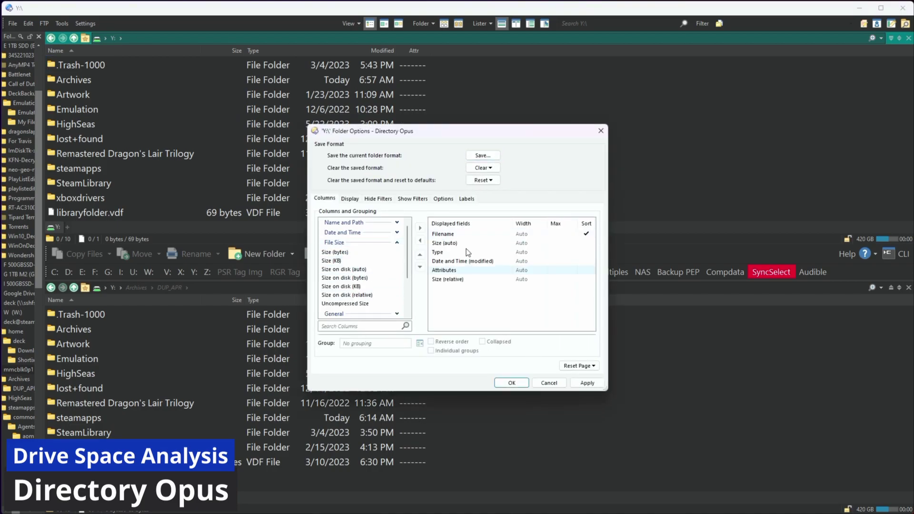
pyautogui.click(443, 198)
pyautogui.click(456, 271)
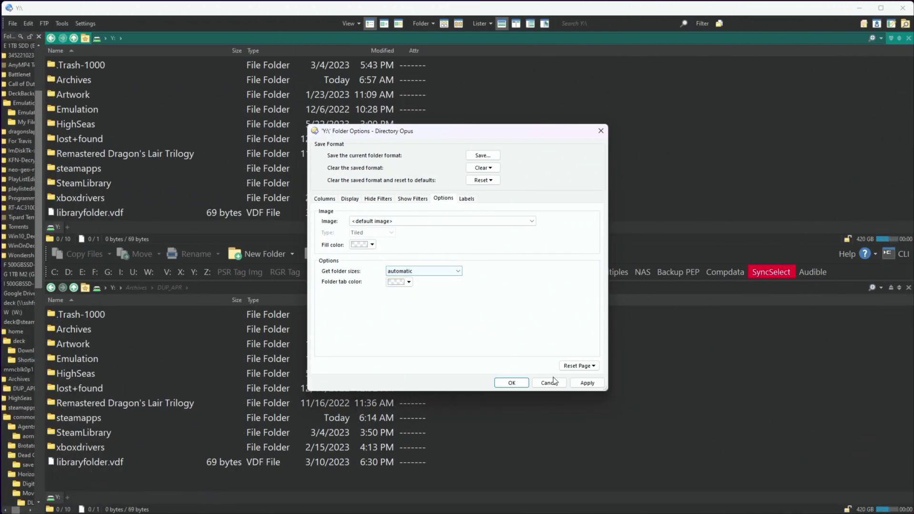
pyautogui.click(512, 382)
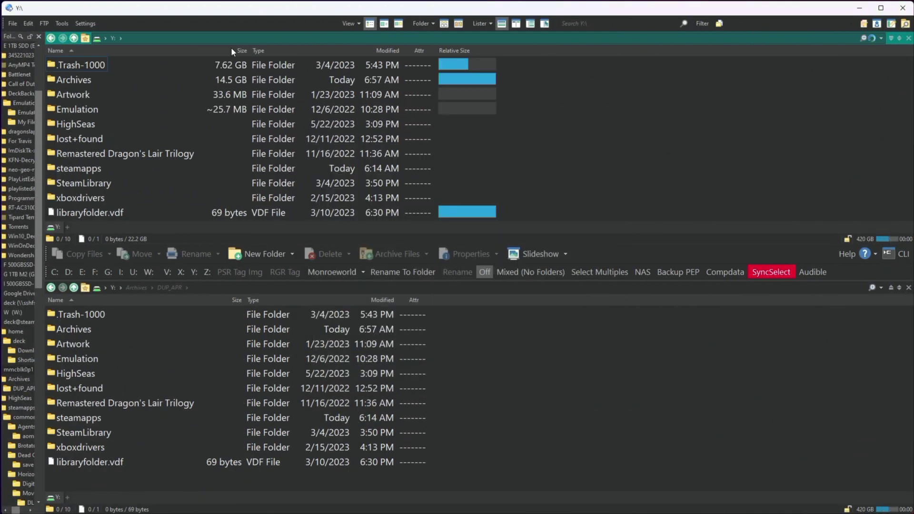
pyautogui.click(236, 49)
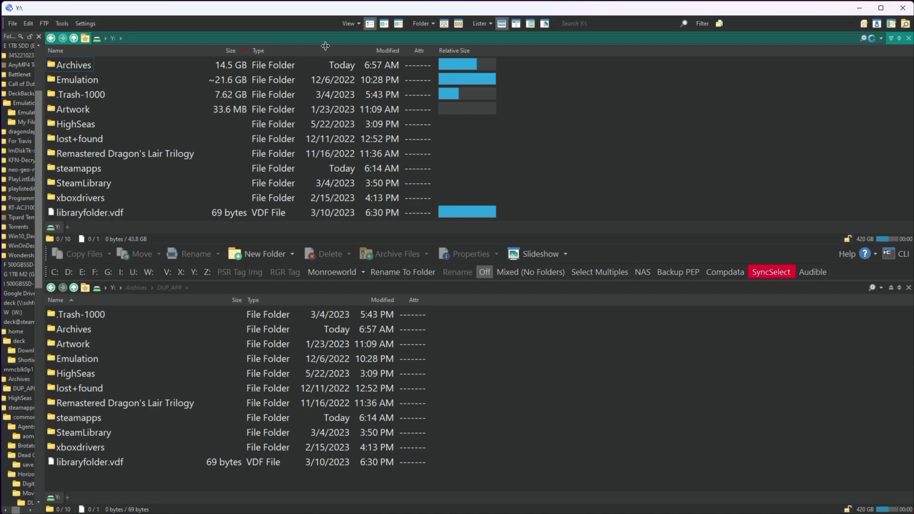
# Step: Move Relative Size beside Name, enlarge the upper pane, and sort by Relative Size
pyautogui.moveTo(212, 57); pyautogui.dragTo(212, 57)
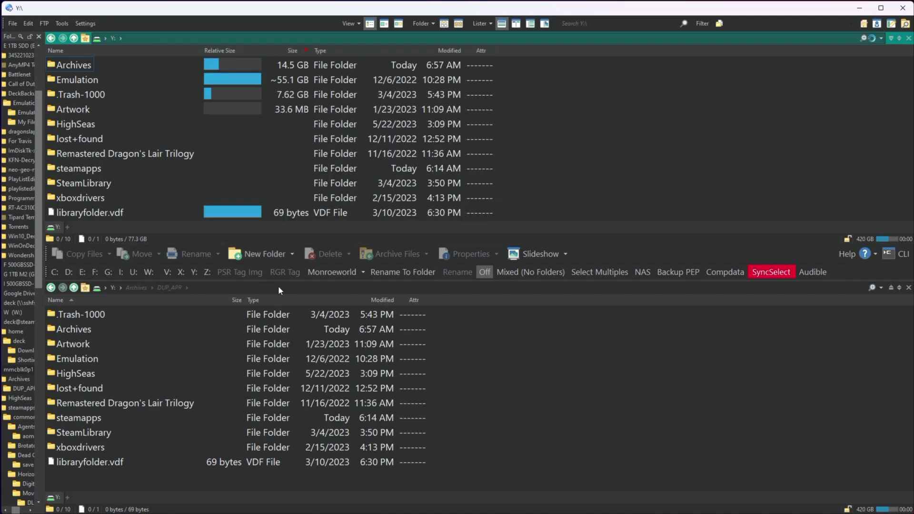
pyautogui.moveTo(278, 280); pyautogui.dragTo(279, 360)
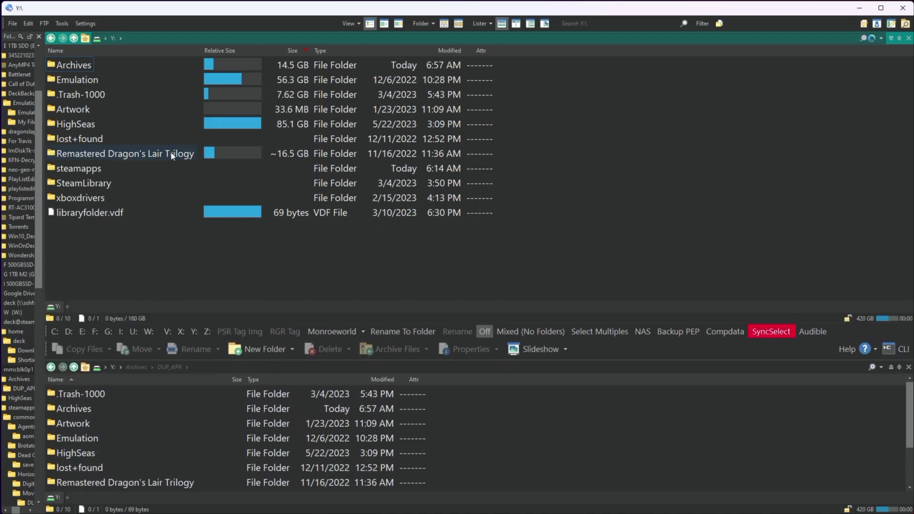
pyautogui.click(236, 51)
# Step: Open steamapps\common and sort the games by Relative Size, largest first
pyautogui.doubleClick(103, 68)
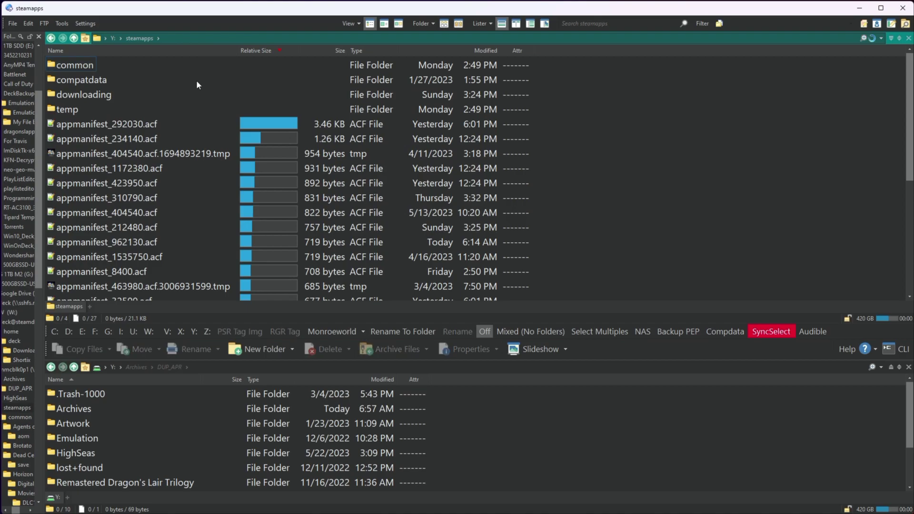
pyautogui.doubleClick(63, 67)
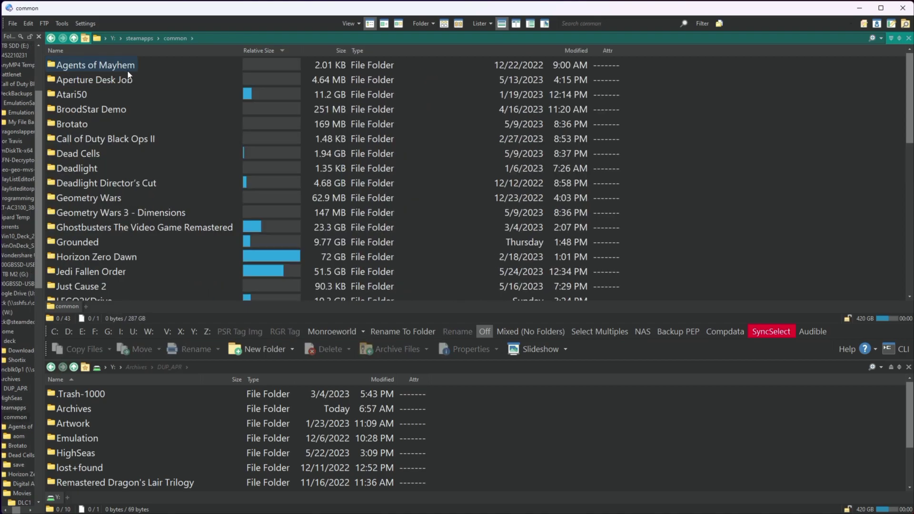
pyautogui.click(275, 49)
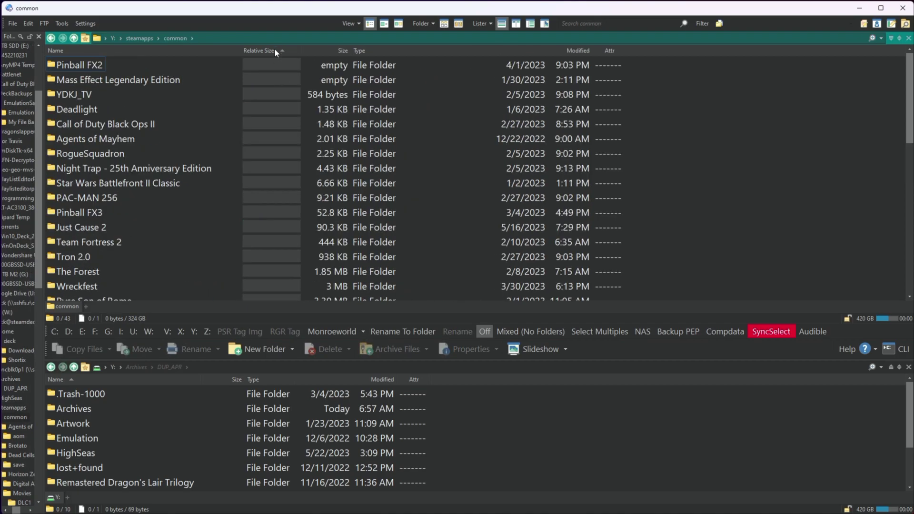
pyautogui.click(275, 49)
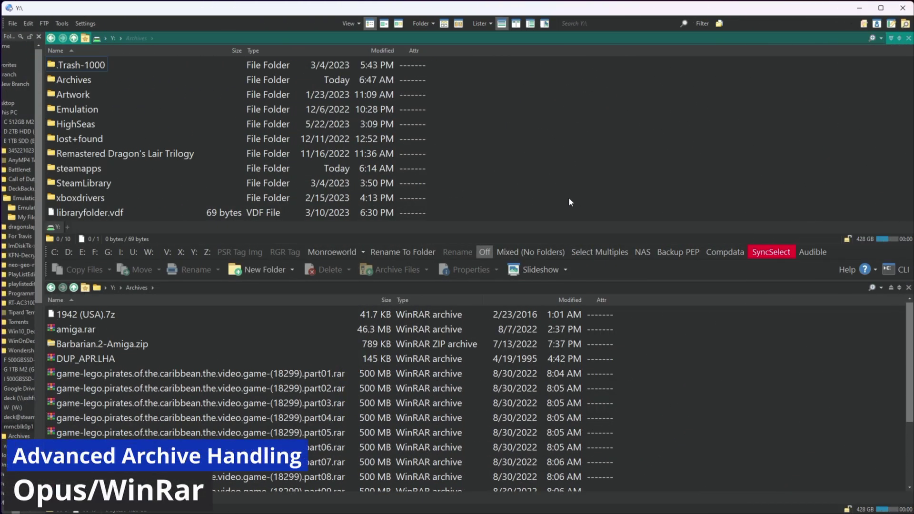
# Step: Select the five archives in Y:\Archives, from 1942 (USA).7z to the Lego Pirates part01
pyautogui.click(212, 326)
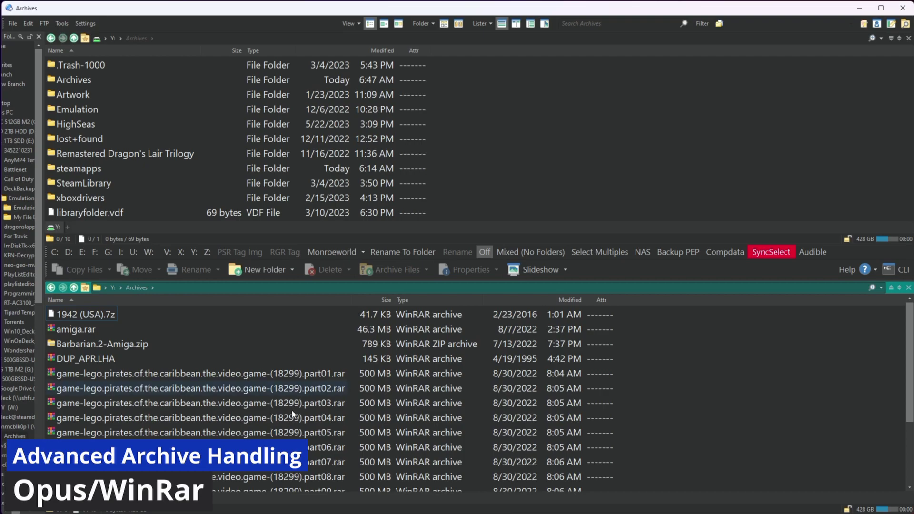
pyautogui.click(137, 316)
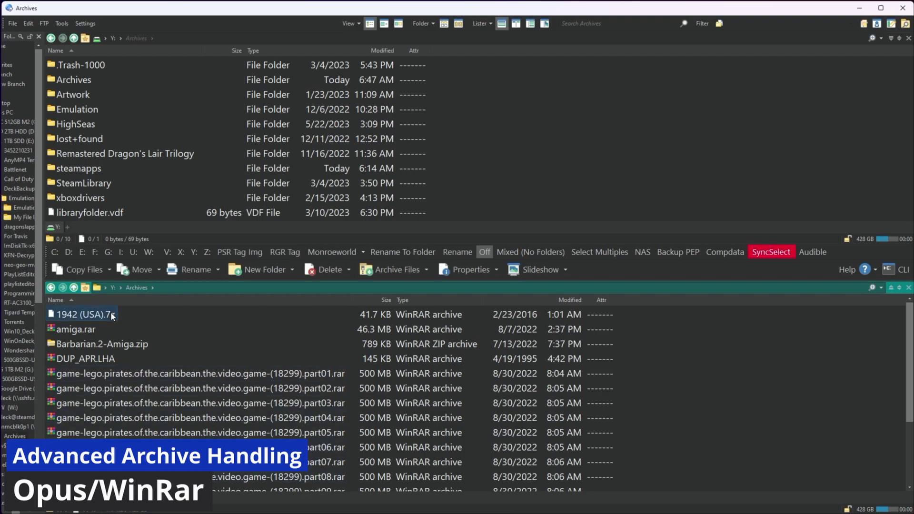
pyautogui.click(87, 332)
pyautogui.click(125, 348)
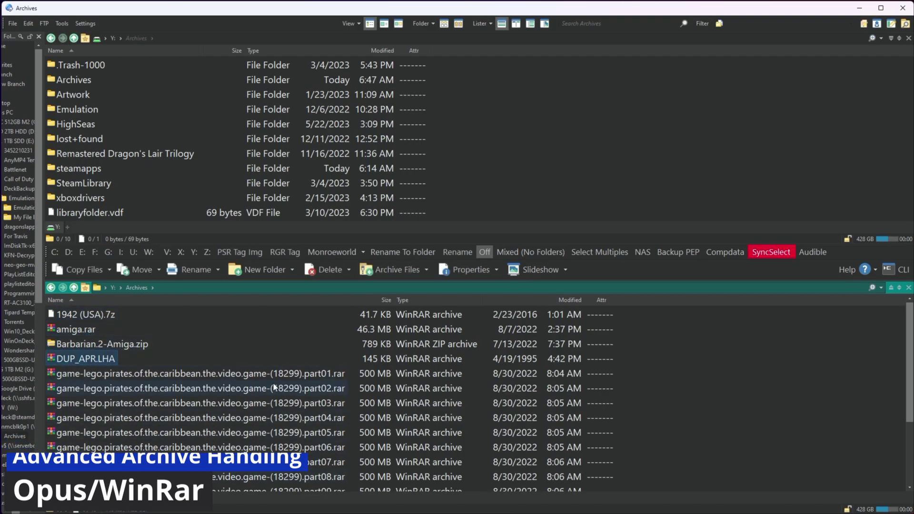
pyautogui.click(284, 375)
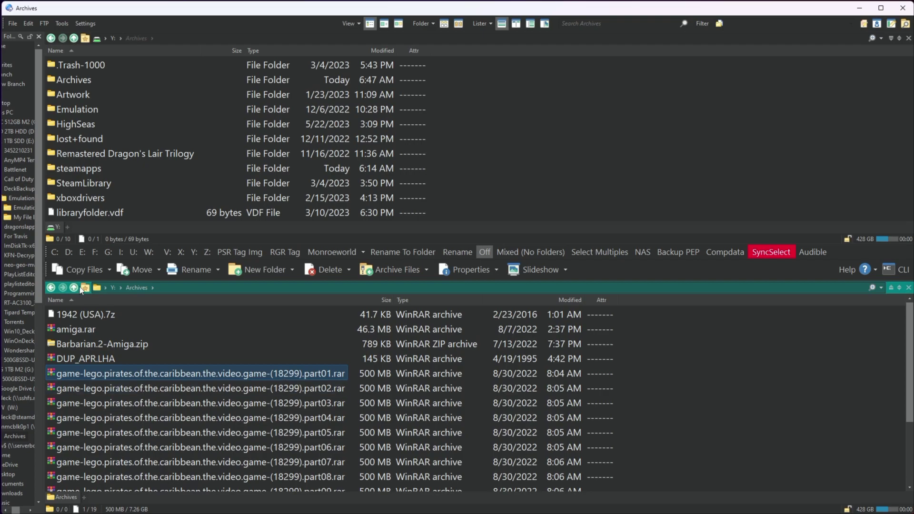
pyautogui.moveTo(128, 319); pyautogui.dragTo(88, 377)
# Step: Extract each selected archive into its own folder with WinRAR
pyautogui.rightClick(88, 375)
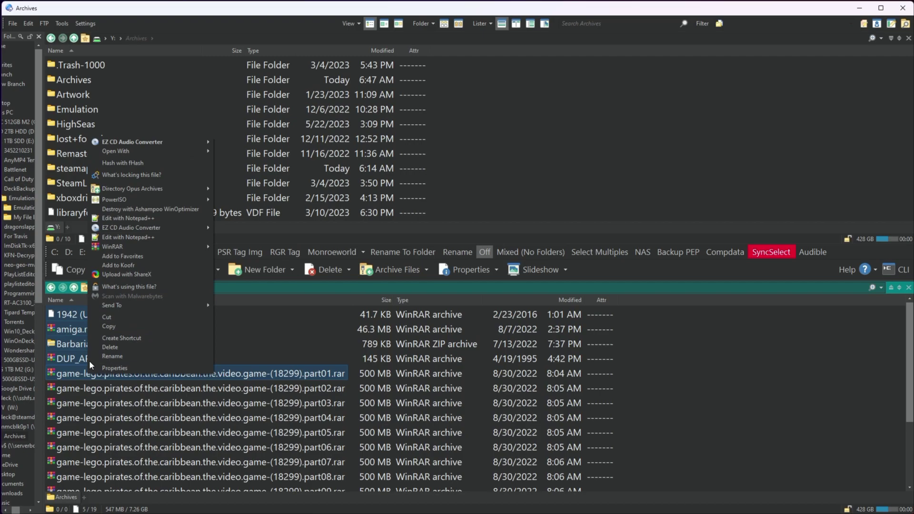
pyautogui.moveTo(156, 247)
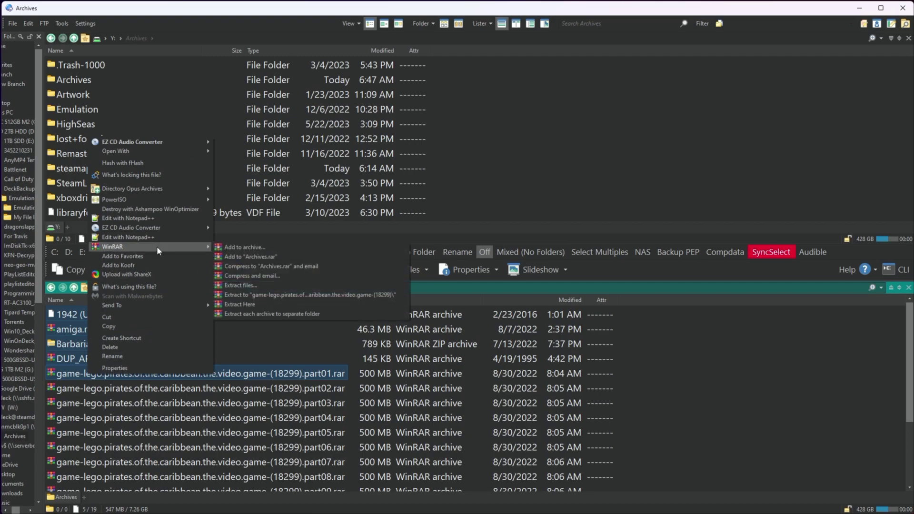
pyautogui.click(246, 314)
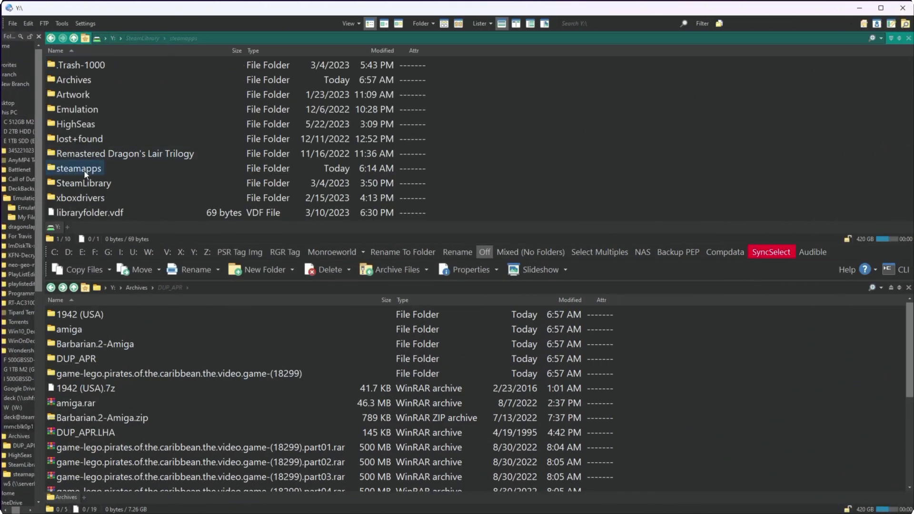
# Step: Open Horizon Zero Dawn's Digital Art Book folder and preview the PDF in the Viewer Pane
pyautogui.doubleClick(84, 169)
pyautogui.doubleClick(87, 66)
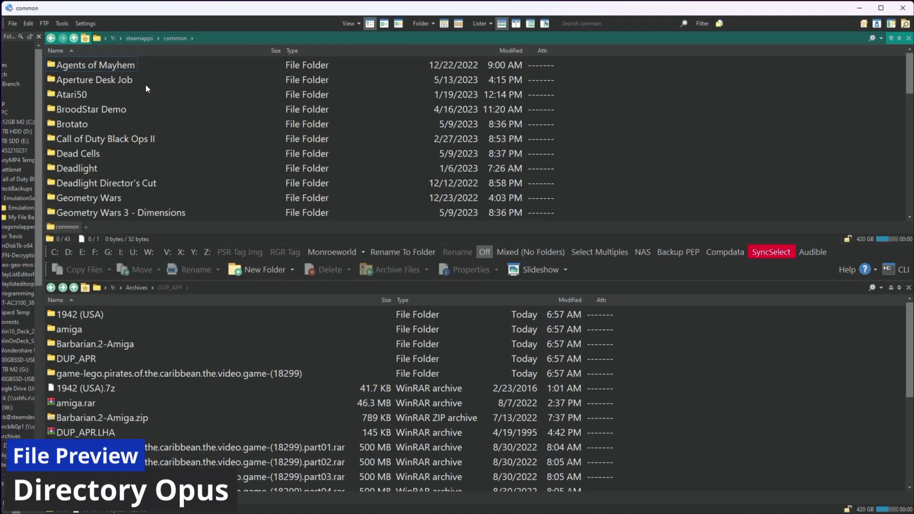
pyautogui.scroll(-1, 162, 172)
pyautogui.scroll(-1, 162, 173)
pyautogui.doubleClick(125, 169)
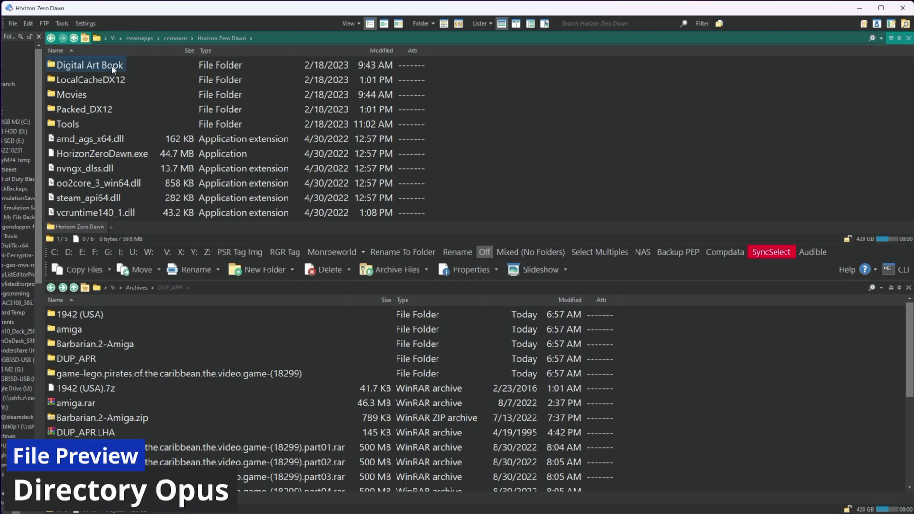
pyautogui.doubleClick(112, 64)
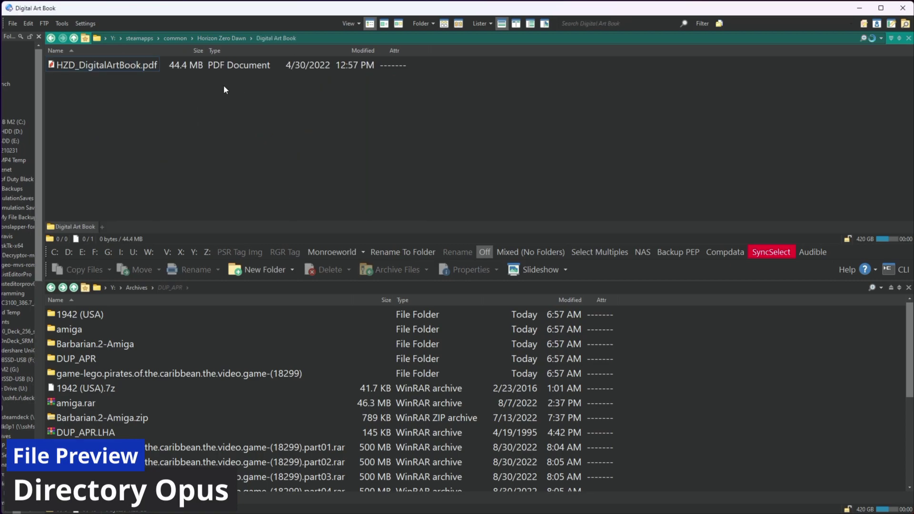
pyautogui.click(544, 23)
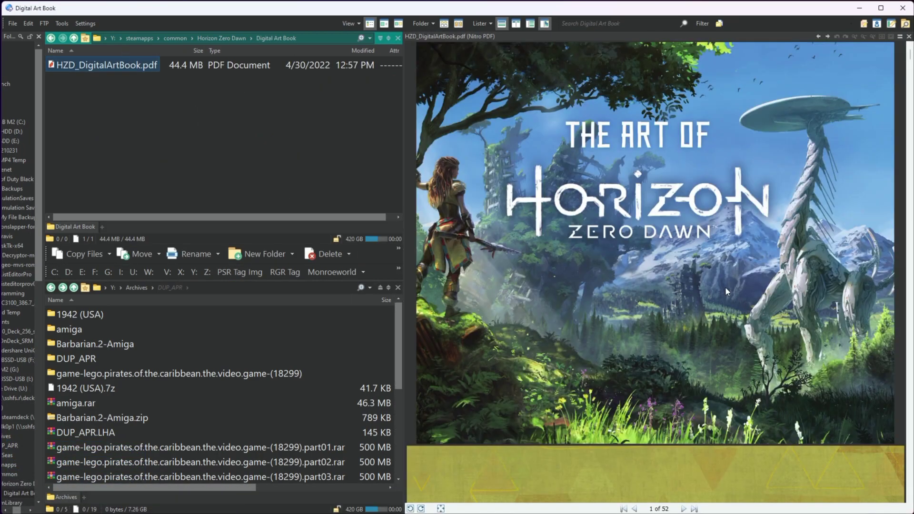
# Step: Open Agents of Mayhem\aom and preview the text of display.ini
pyautogui.scroll(-10, 726, 291)
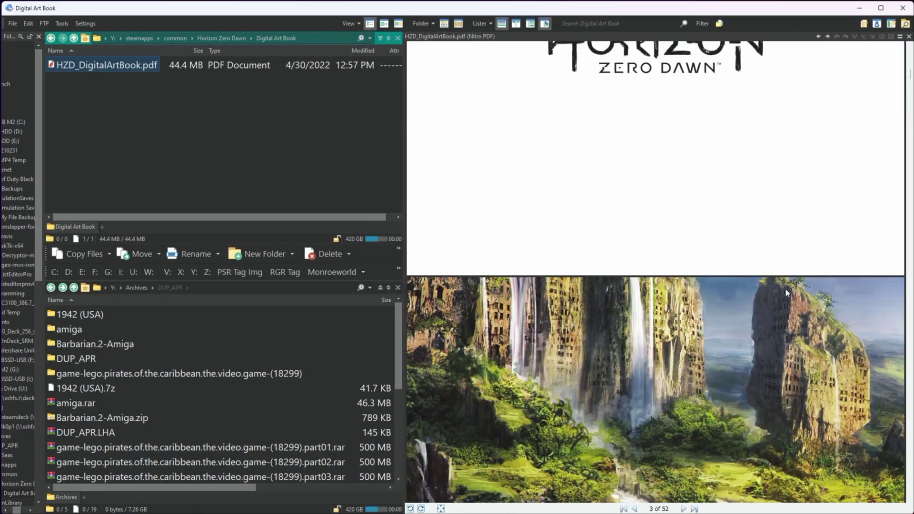
pyautogui.scroll(-6, 785, 291)
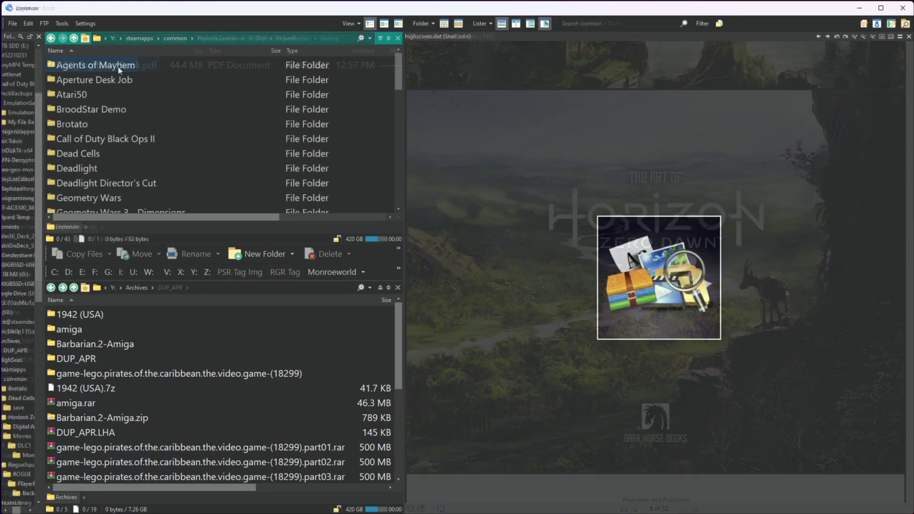
pyautogui.doubleClick(118, 66)
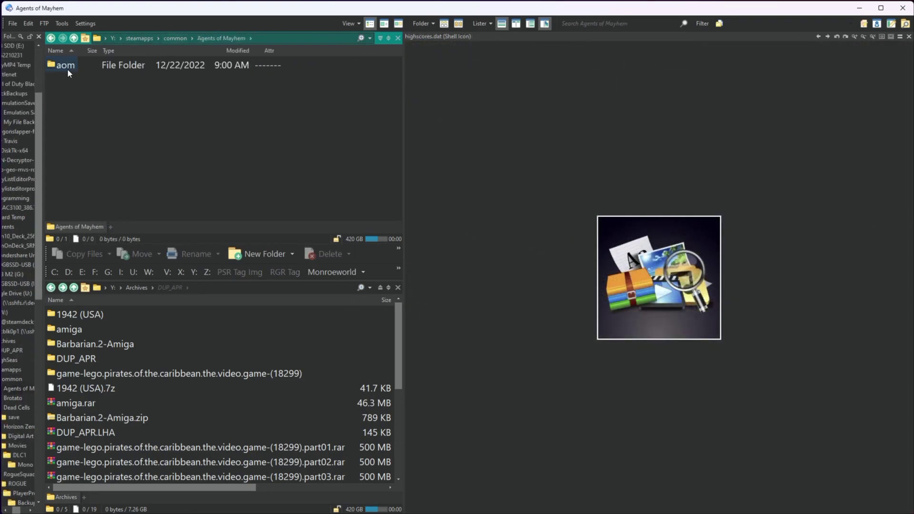
pyautogui.doubleClick(67, 68)
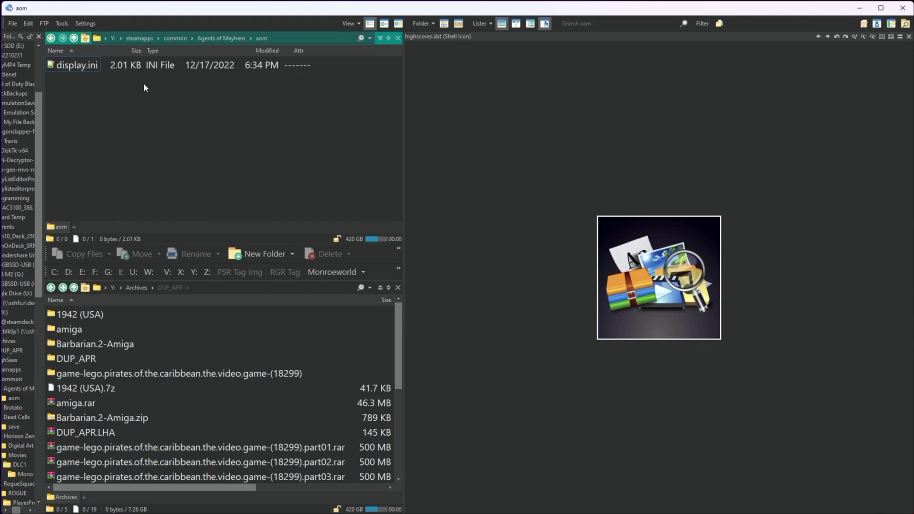
pyautogui.click(101, 68)
pyautogui.scroll(-4, 501, 99)
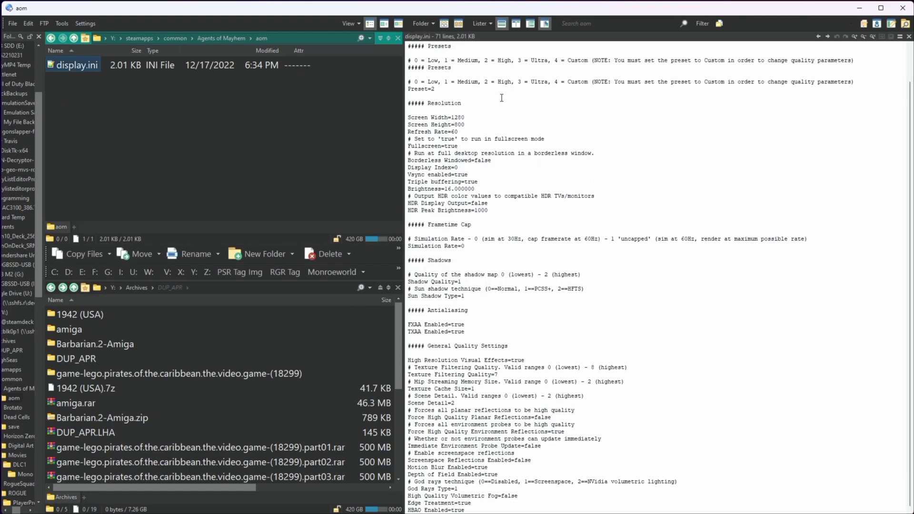
pyautogui.scroll(4, 499, 97)
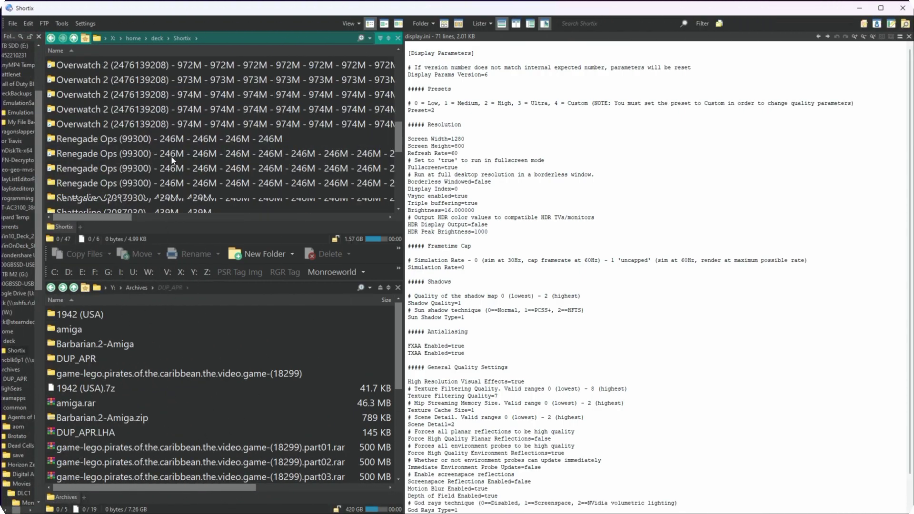
# Step: Open shortix.sh from the Shortix folder in Notepad++ and scroll through the script
pyautogui.scroll(-4, 174, 161)
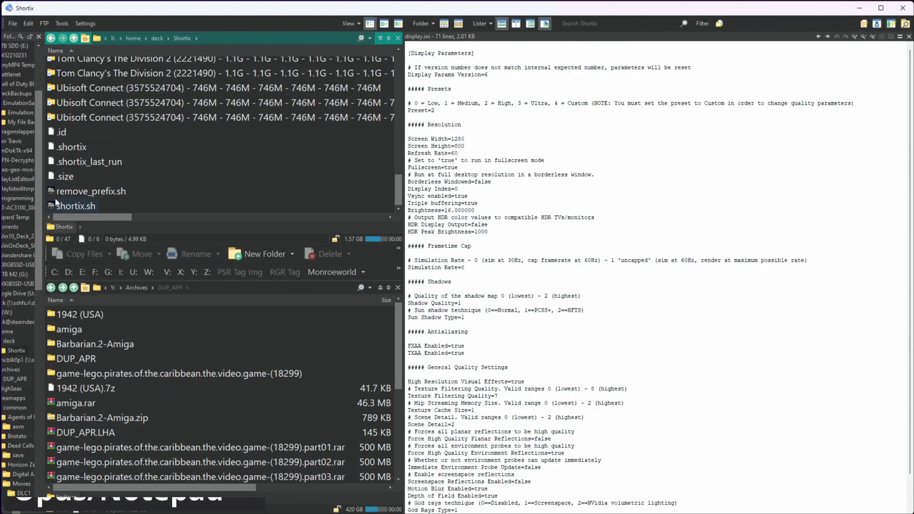
pyautogui.click(76, 207)
pyautogui.rightClick(77, 208)
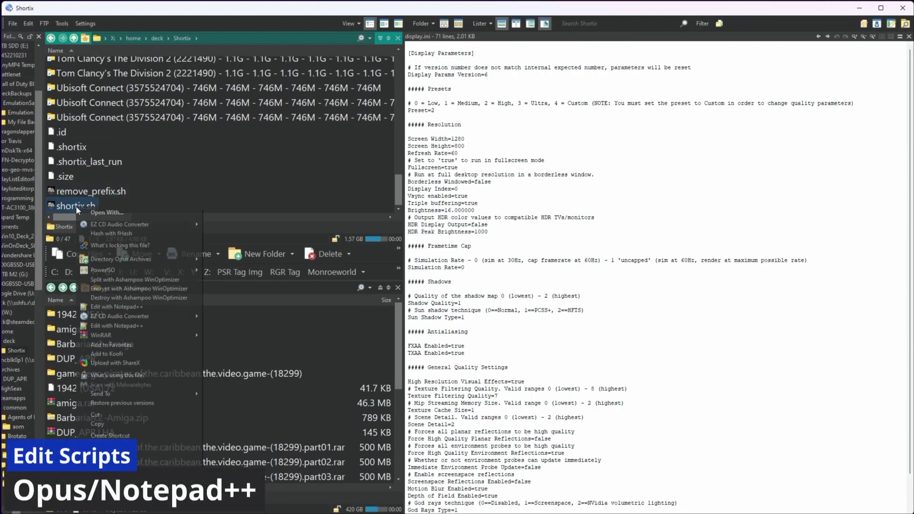
pyautogui.click(116, 327)
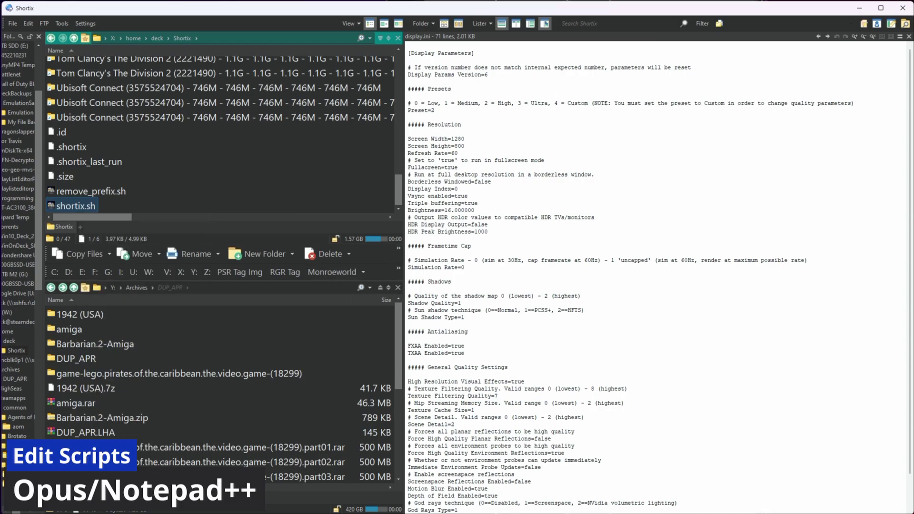
pyautogui.scroll(-5, 349, 161)
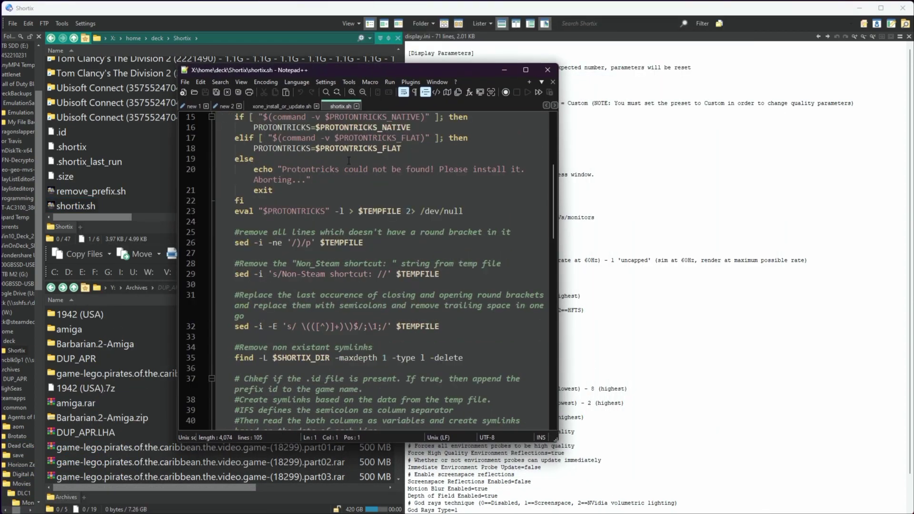
pyautogui.scroll(-7, 349, 160)
pyautogui.scroll(12, 348, 159)
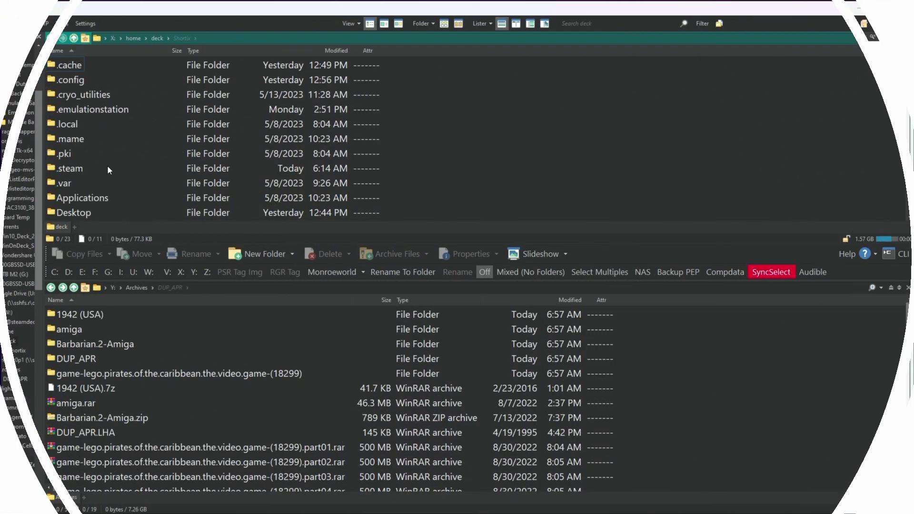
# Step: Open Downloads and hash Battle.net-Setup.exe with fHash
pyautogui.doubleClick(81, 110)
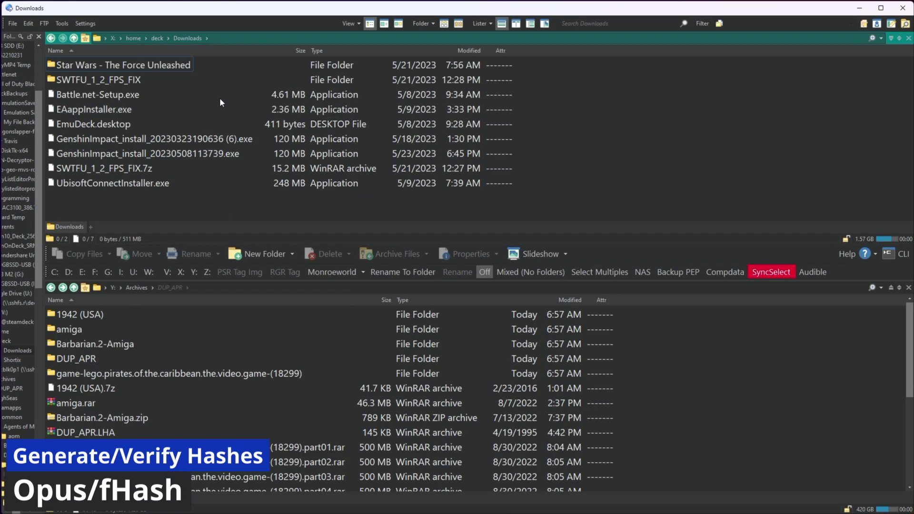
pyautogui.click(109, 98)
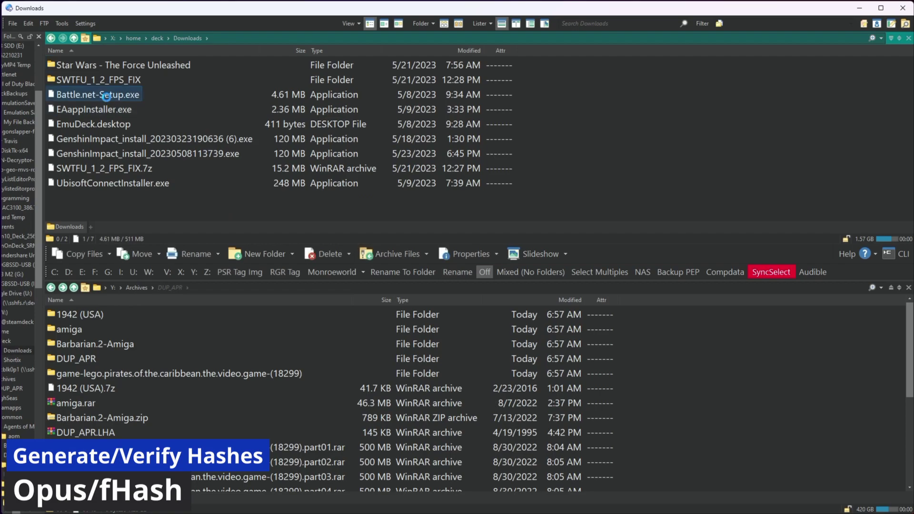
pyautogui.rightClick(106, 97)
pyautogui.click(150, 138)
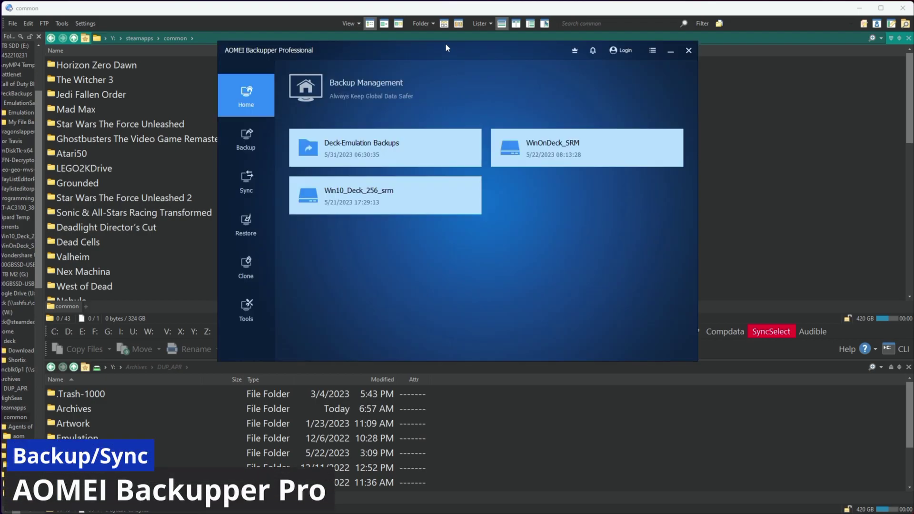
# Step: Reposition the AOMEI window and browse the backup and sync mode options
pyautogui.moveTo(444, 42); pyautogui.dragTo(419, 92)
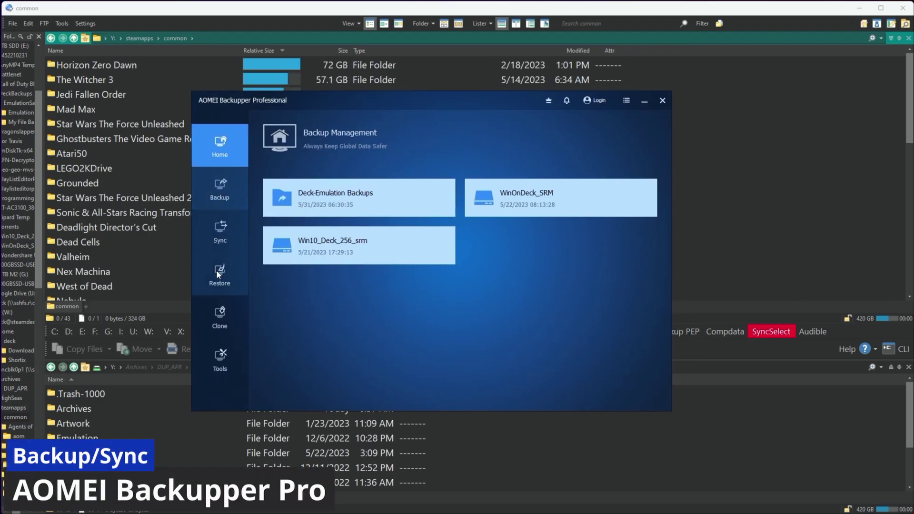
pyautogui.click(218, 192)
pyautogui.click(217, 231)
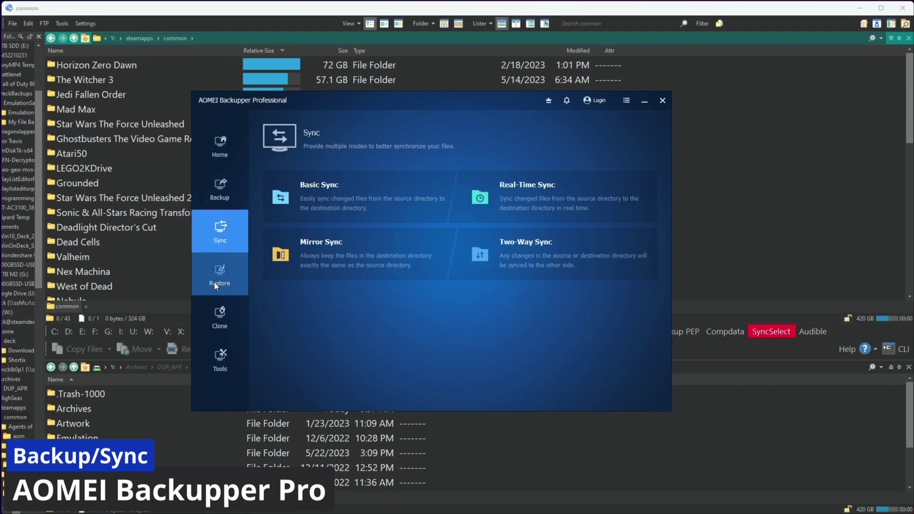
pyautogui.click(221, 199)
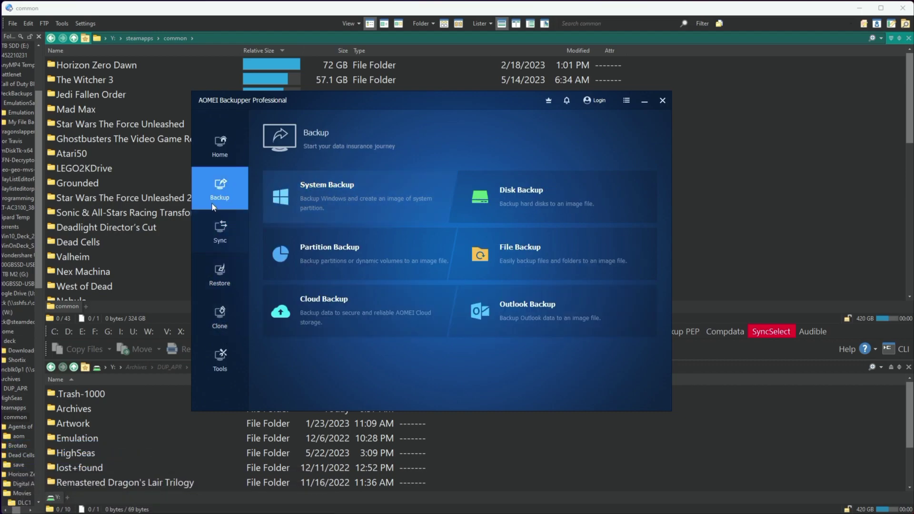
pyautogui.click(222, 149)
# Step: Edit and save the Deck-Emulation Backups task, then run it
pyautogui.click(442, 198)
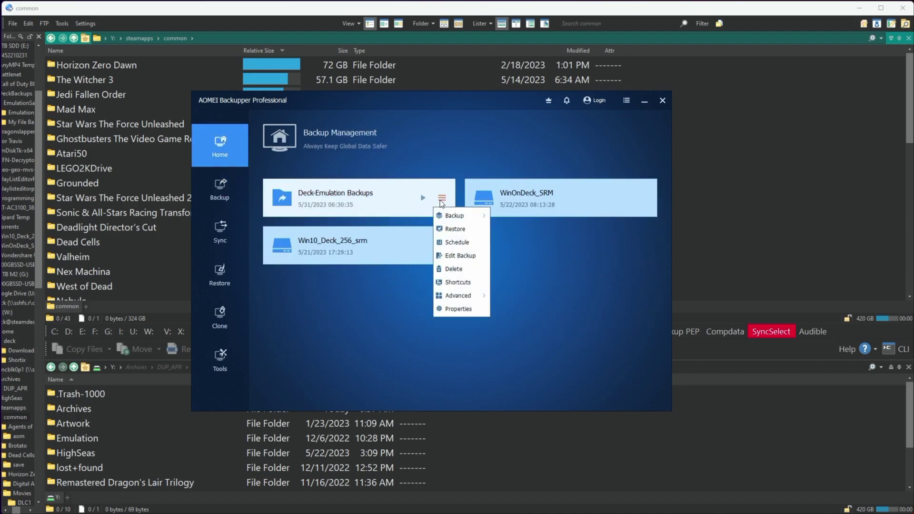
pyautogui.click(461, 259)
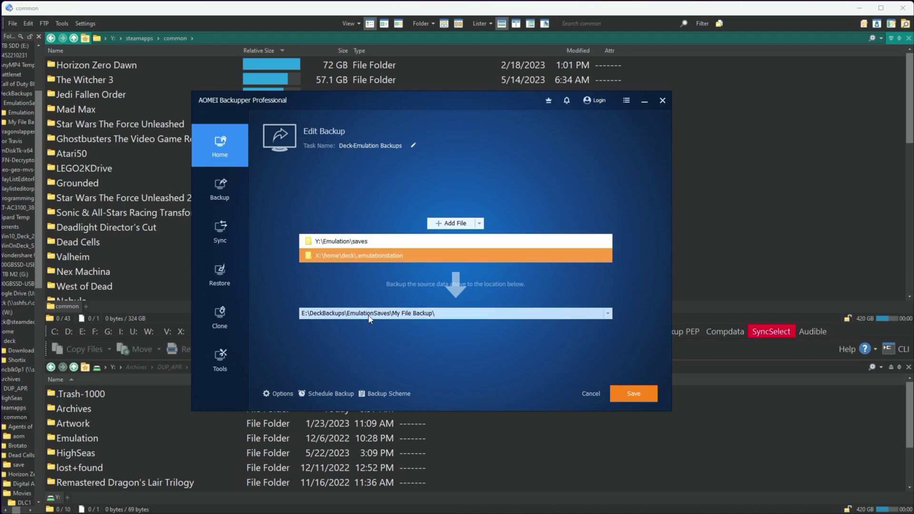
pyautogui.click(635, 397)
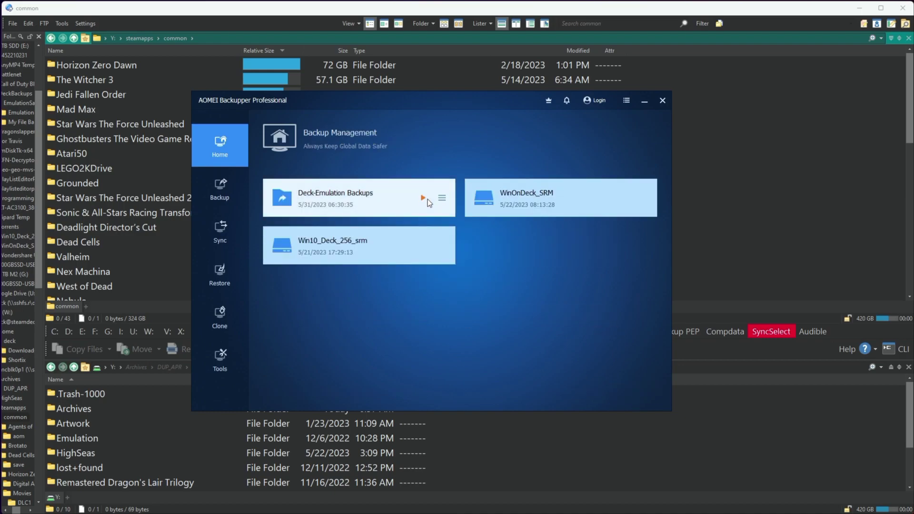
pyautogui.click(427, 199)
# Step: Start the incremental backup of the Deck-Emulation Backups task in AOMEI Backupper
pyautogui.click(501, 314)
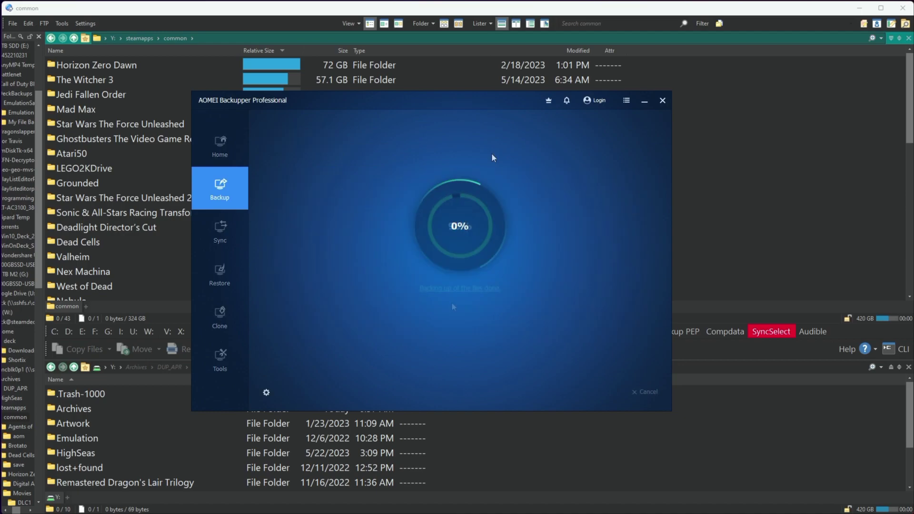